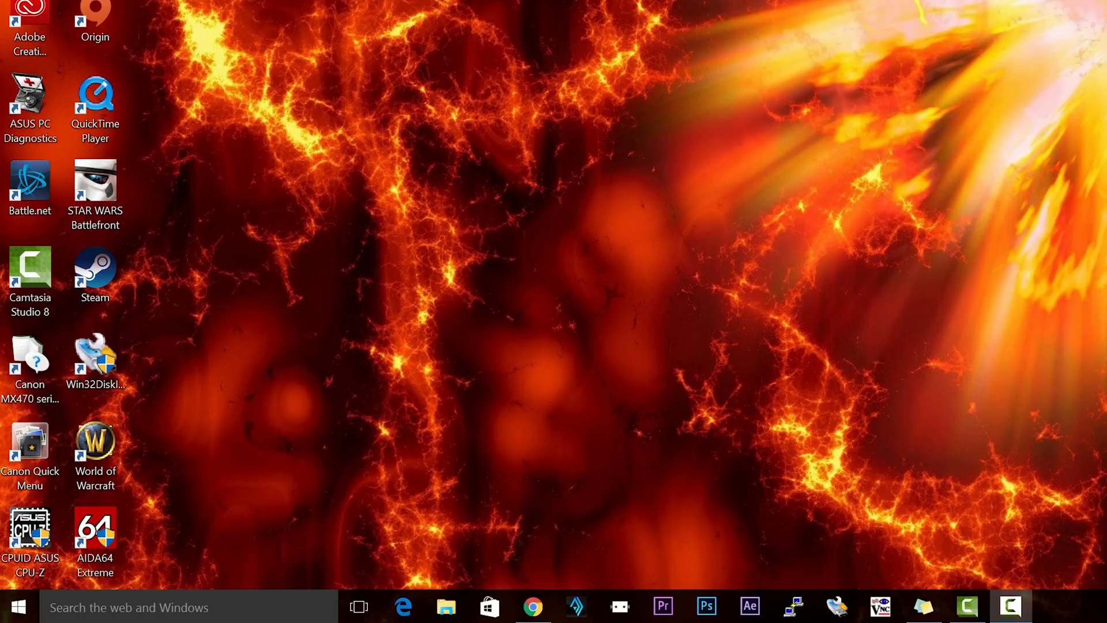
- Start the Raspbian Wheezy ZIP download from the Raspberry Pi downloads page, then cancel it
{"action": "left_click", "coordinate": [533, 607]}
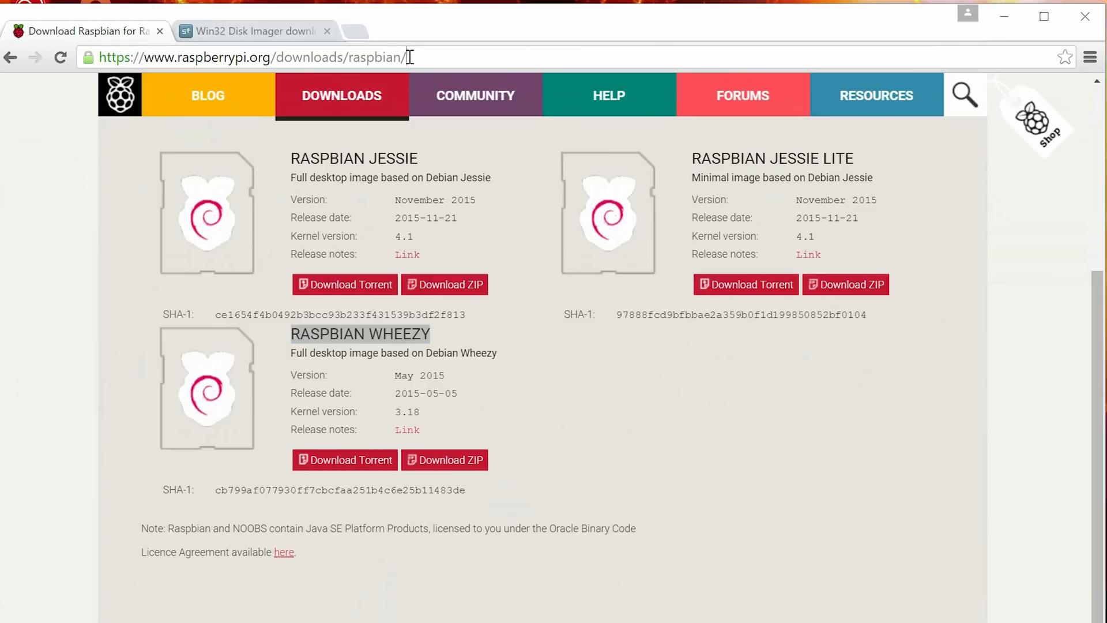
{"action": "left_click_drag", "start_coordinate": [407, 57], "coordinate": [76, 58]}
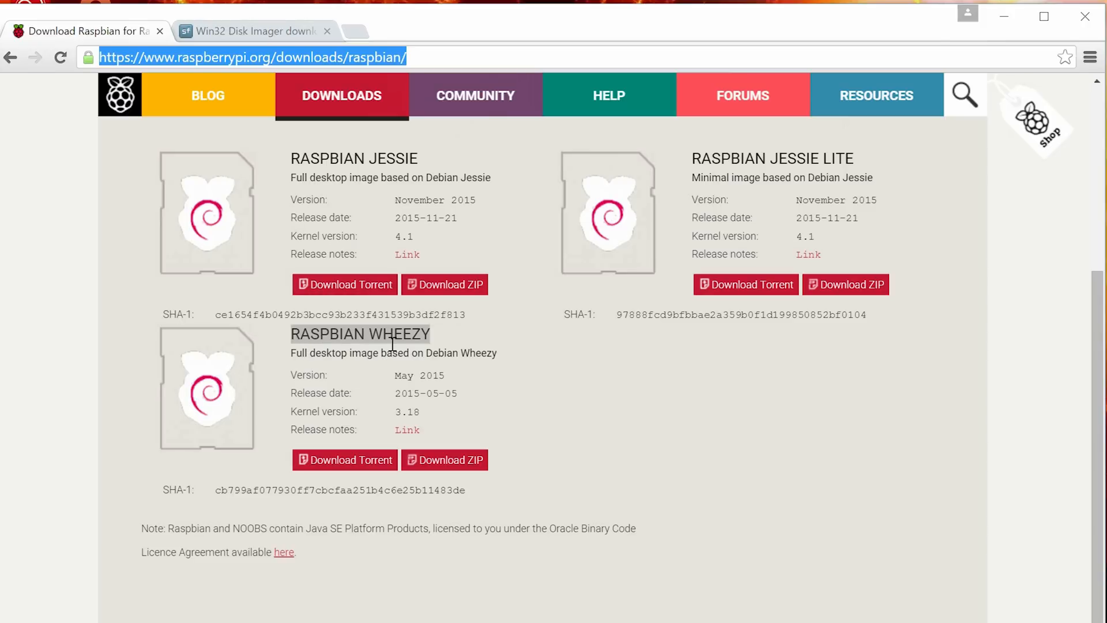
{"action": "left_click", "coordinate": [435, 467]}
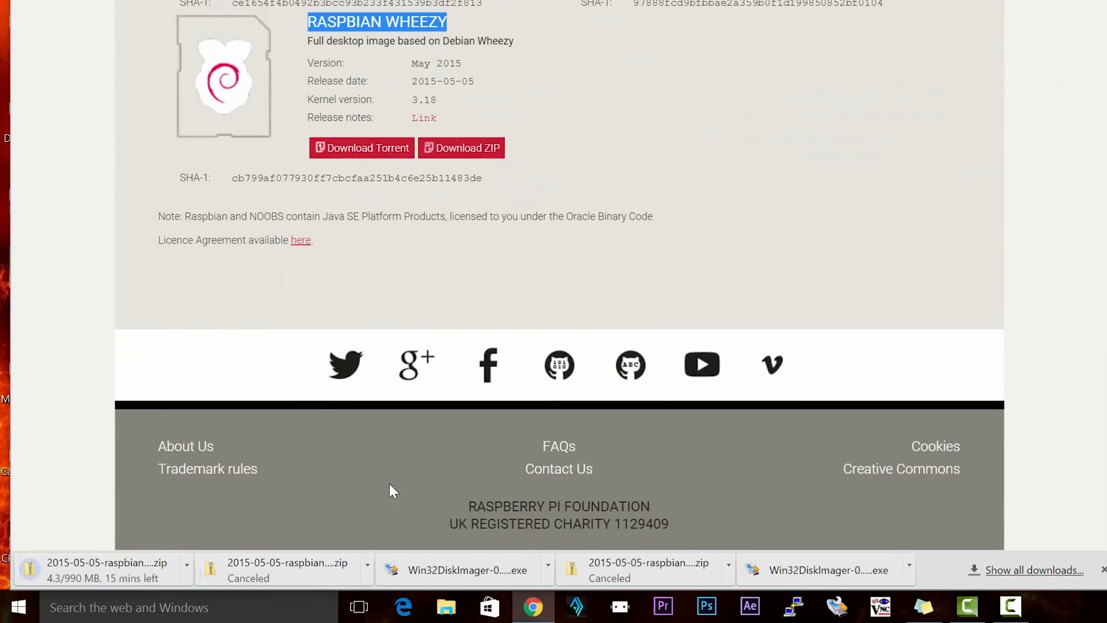
{"action": "right_click", "coordinate": [127, 570]}
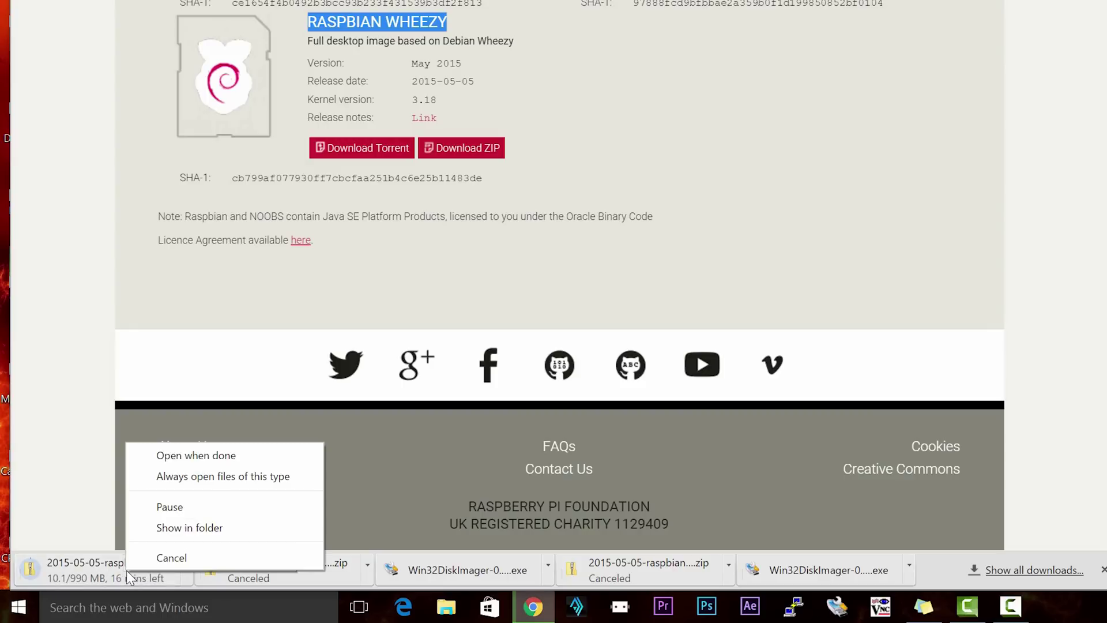
{"action": "left_click", "coordinate": [159, 560]}
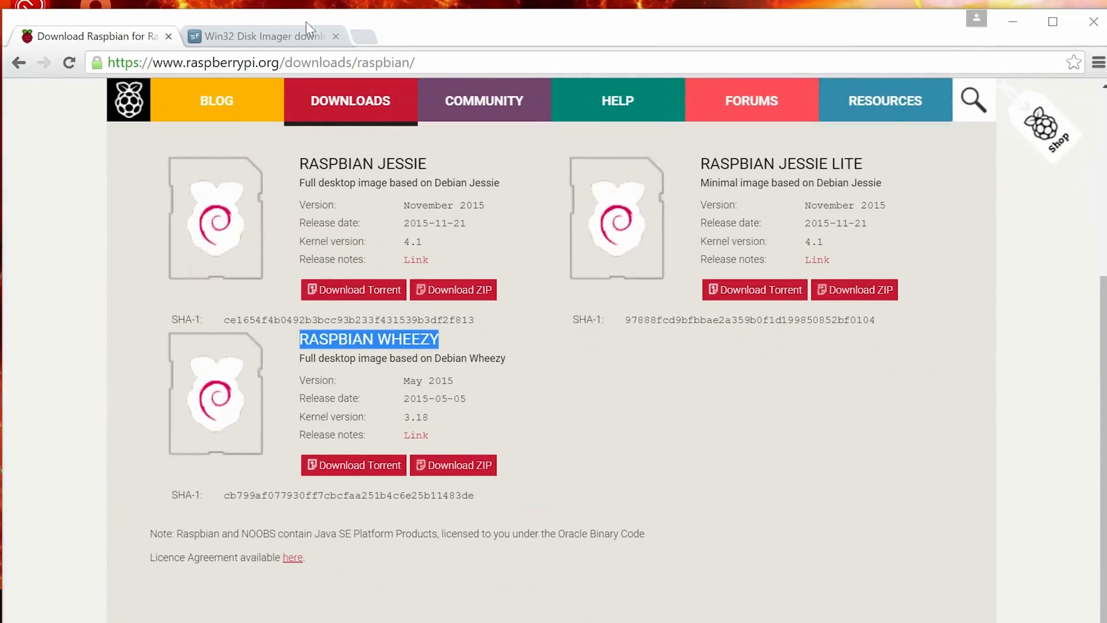
- Start downloading Win32DiskImager-0.9.5-install.exe from the SourceForge project's Archive folder
{"action": "left_click", "coordinate": [252, 37]}
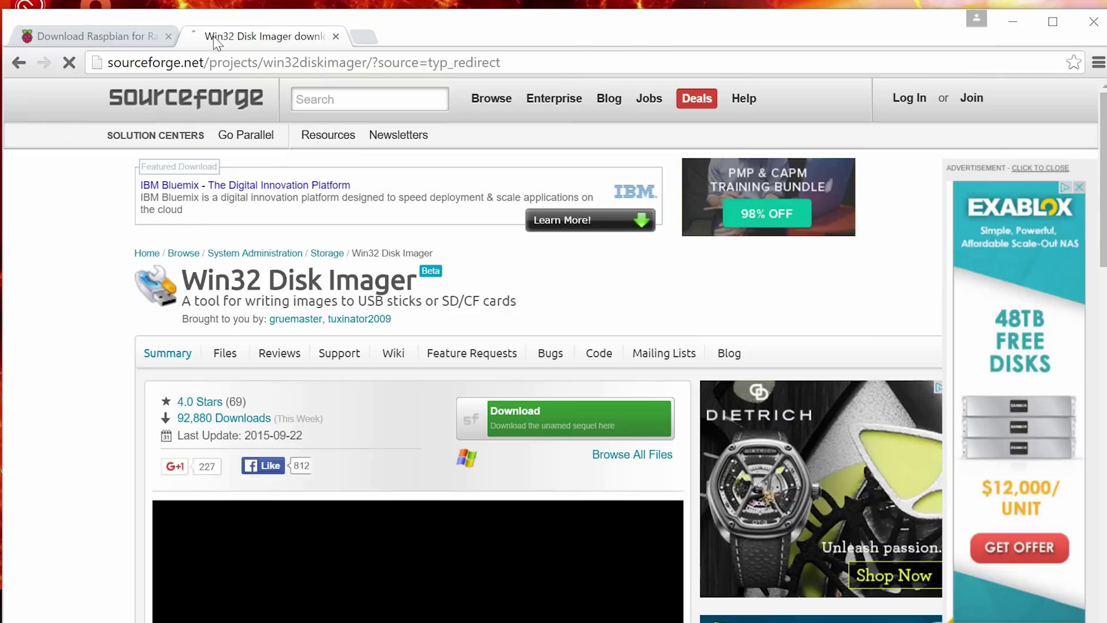
{"action": "left_click", "coordinate": [517, 62]}
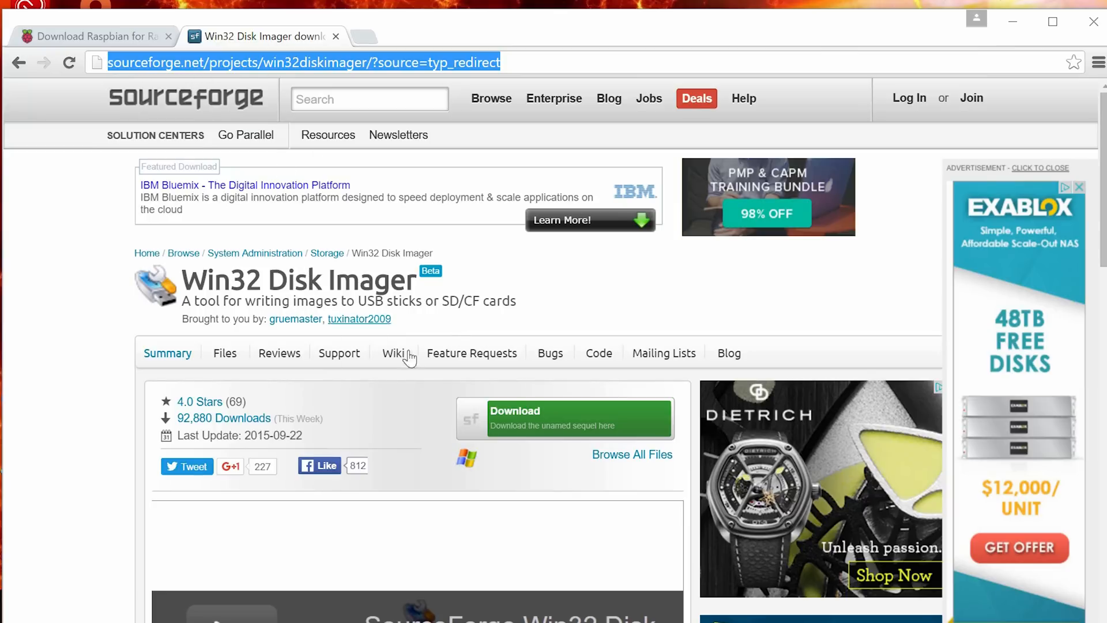
{"action": "scroll", "coordinate": [410, 339], "scroll_direction": "down", "scroll_amount": 1}
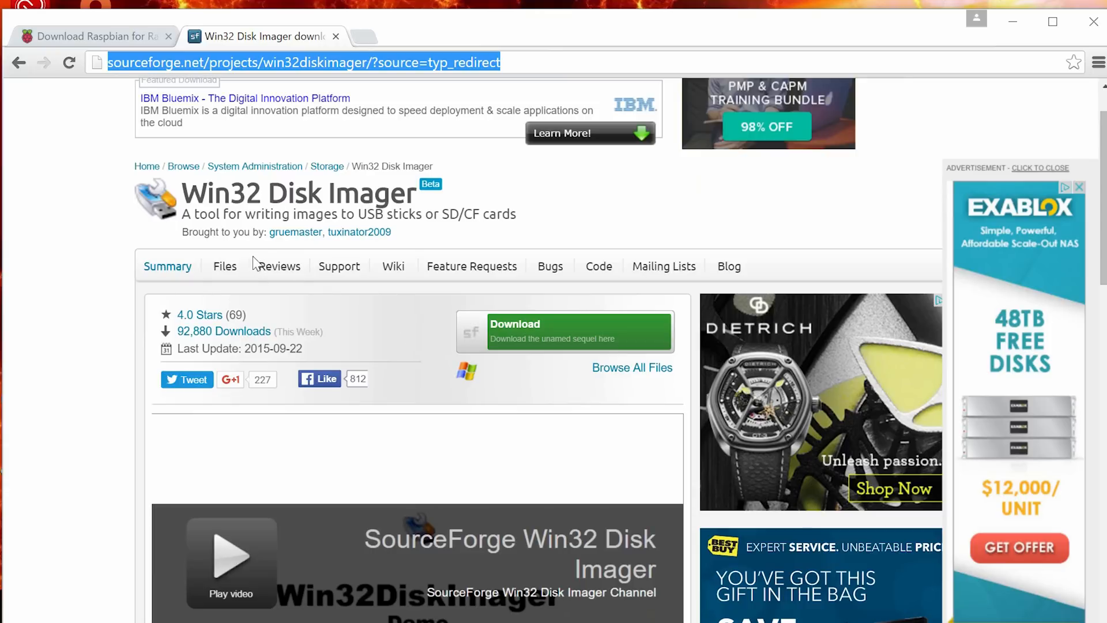
{"action": "left_click", "coordinate": [225, 266]}
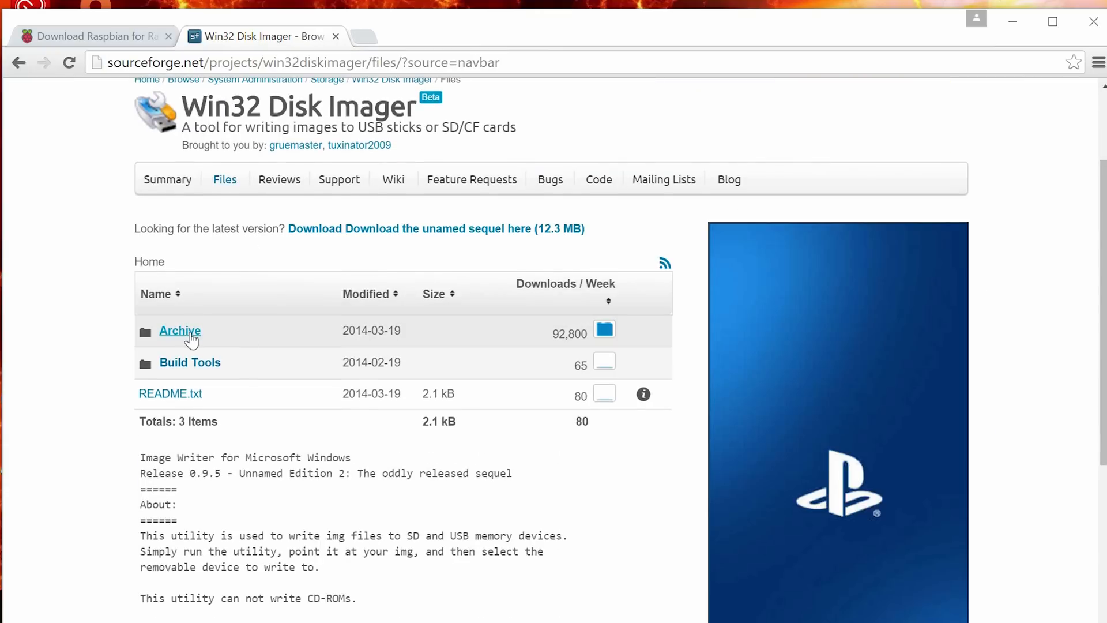
{"action": "left_click", "coordinate": [186, 323]}
{"action": "scroll", "coordinate": [368, 338], "scroll_direction": "down", "scroll_amount": 4}
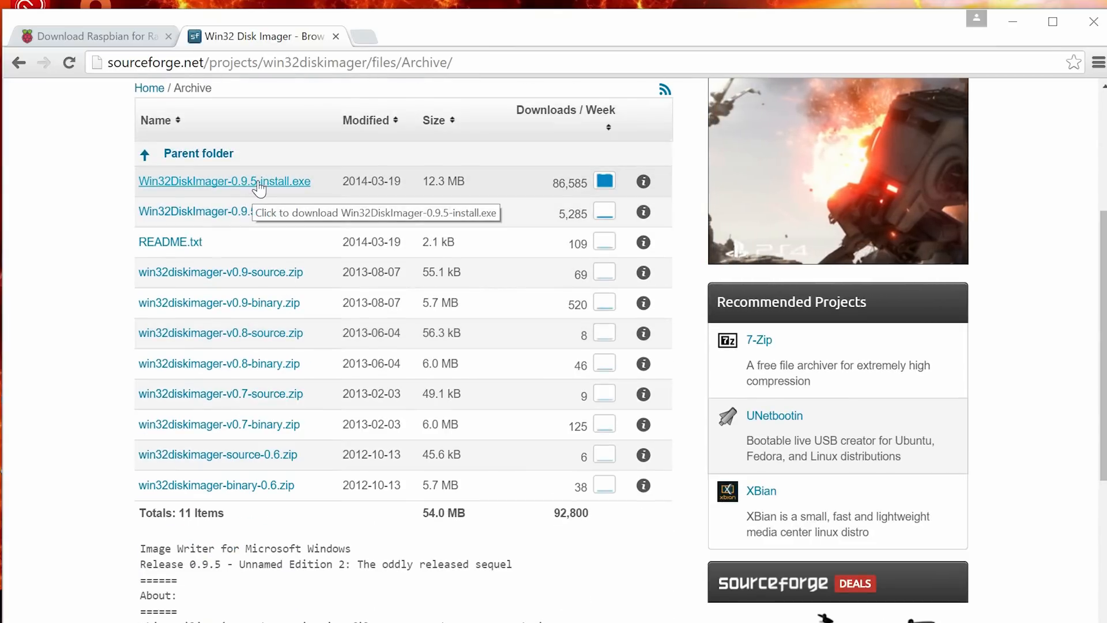
{"action": "left_click", "coordinate": [258, 186]}
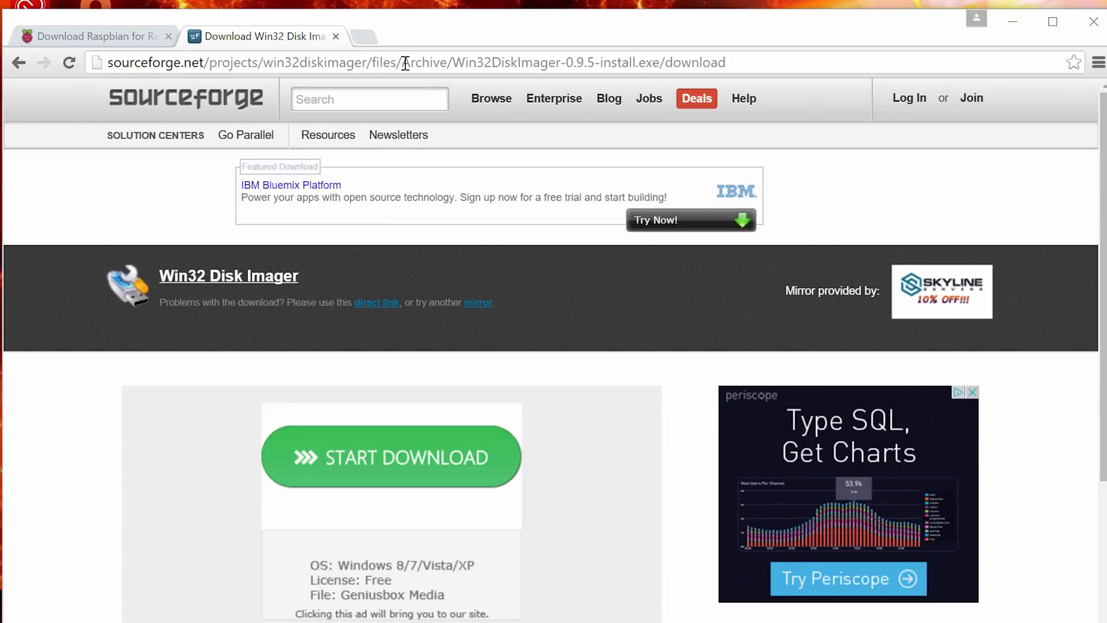
{"action": "scroll", "coordinate": [418, 261], "scroll_direction": "down", "scroll_amount": 4}
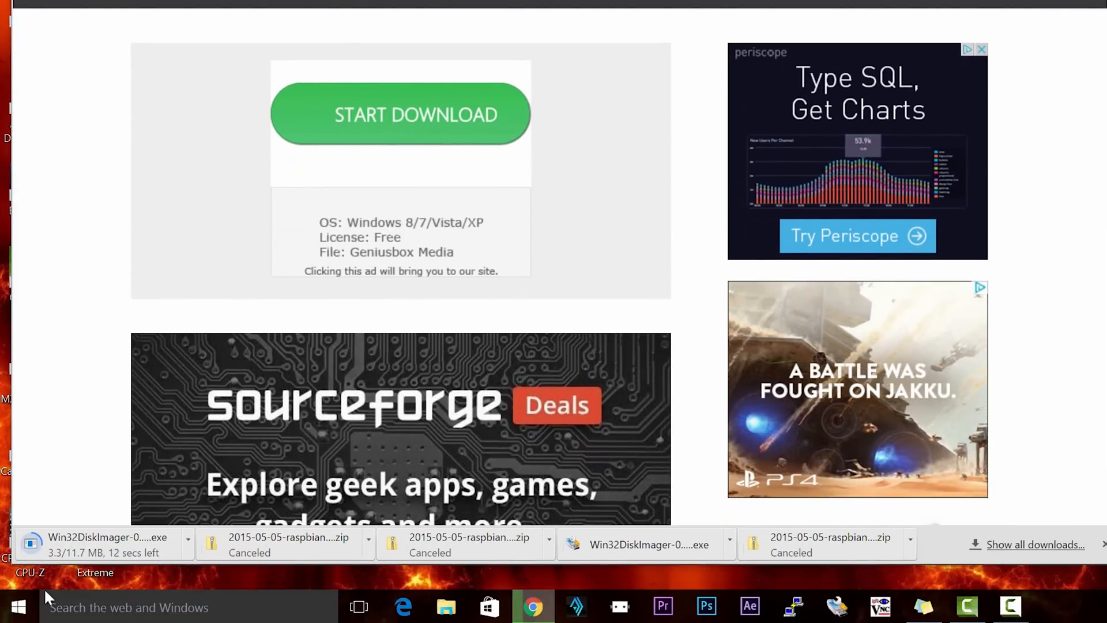
- Cancel the installer download and hide the browser to reveal the desktop
{"action": "left_click", "coordinate": [186, 538]}
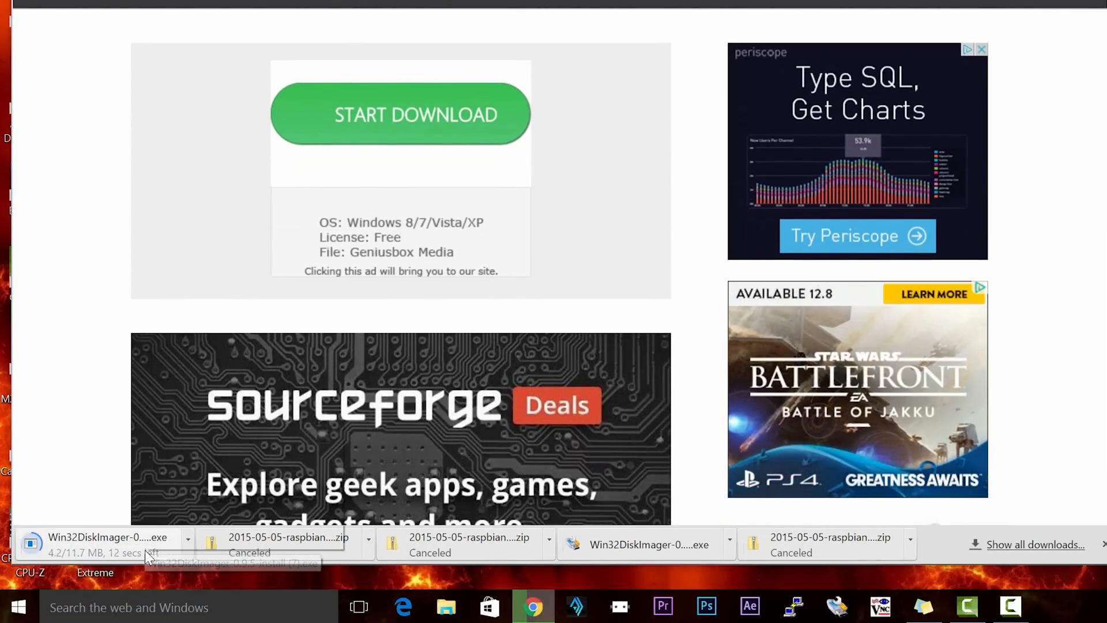
{"action": "left_click", "coordinate": [191, 538]}
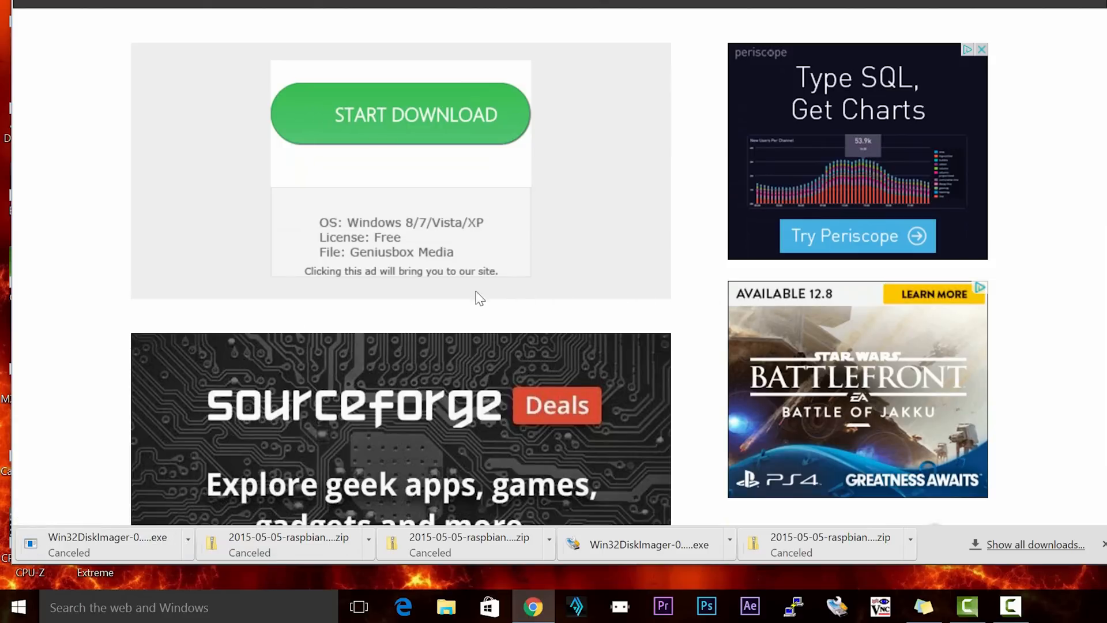
{"action": "key", "text": "super+d"}
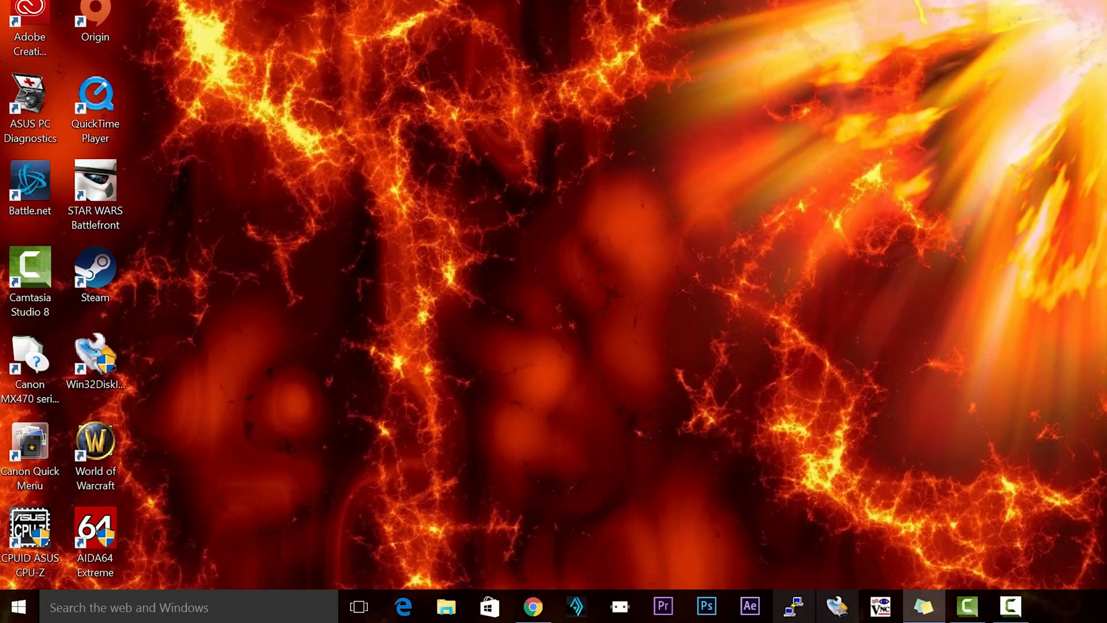
- Bring Win32 Disk Imager 0.9.5 to the screen centre and bring up File Explorer
{"action": "left_click", "coordinate": [835, 609]}
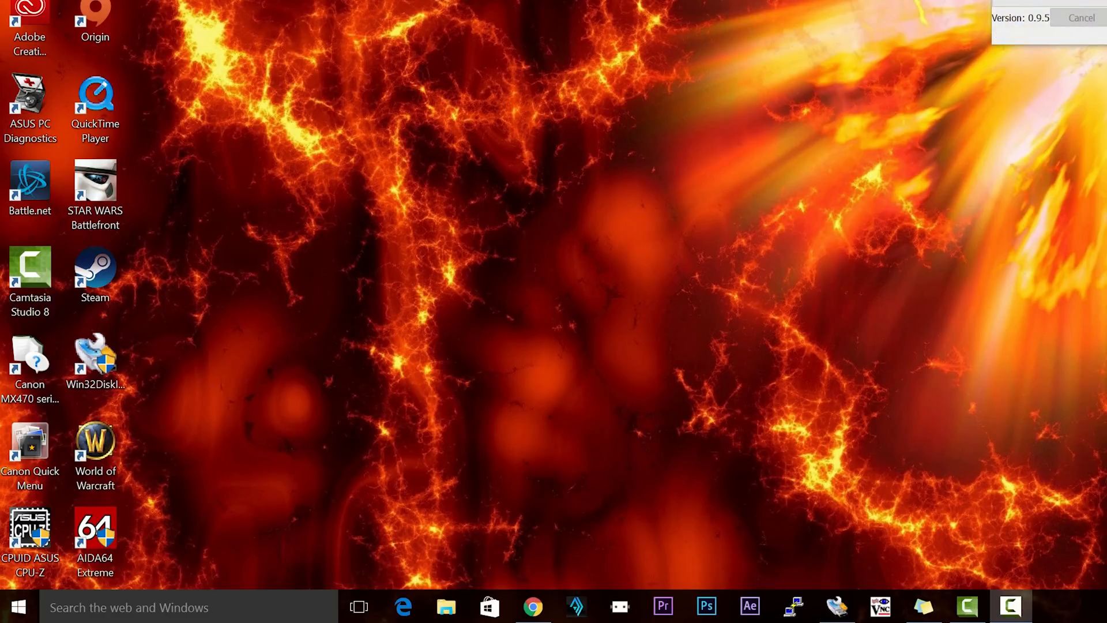
{"action": "left_click_drag", "start_coordinate": [1073, 46], "coordinate": [407, 226]}
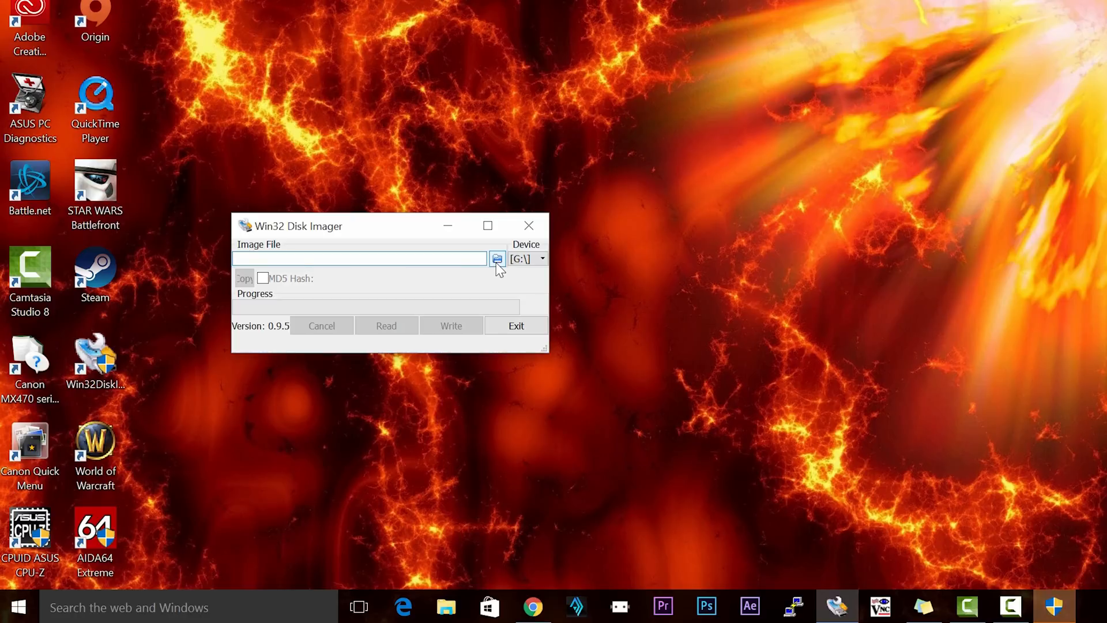
{"action": "left_click", "coordinate": [447, 608]}
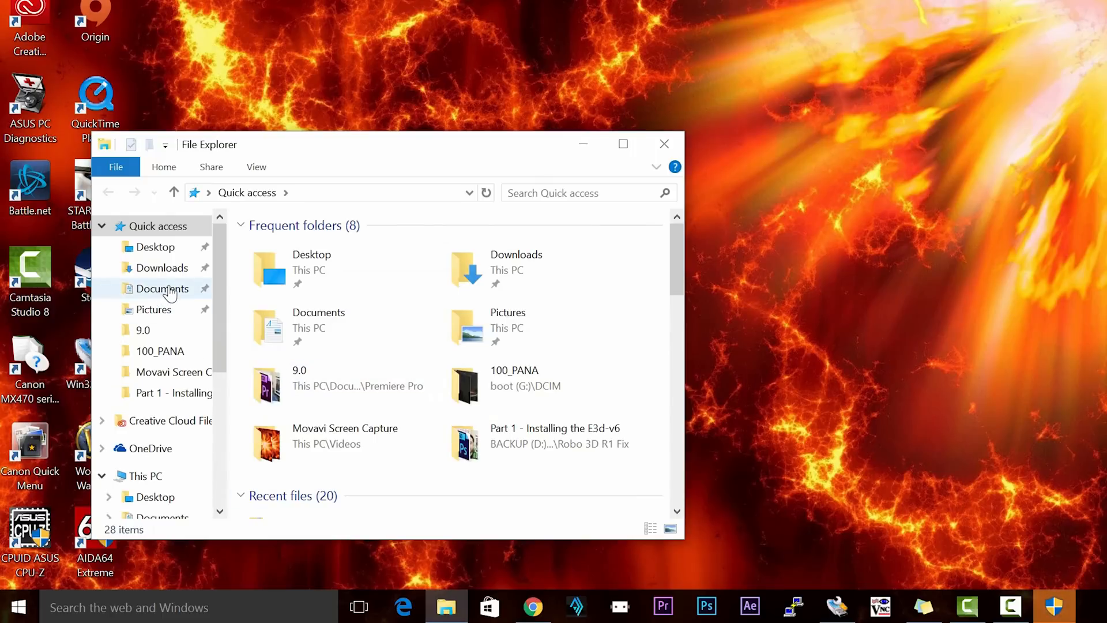
- Locate the Raspbian Wheezy disc image inside the downloaded zip in Downloads
{"action": "left_click", "coordinate": [162, 268]}
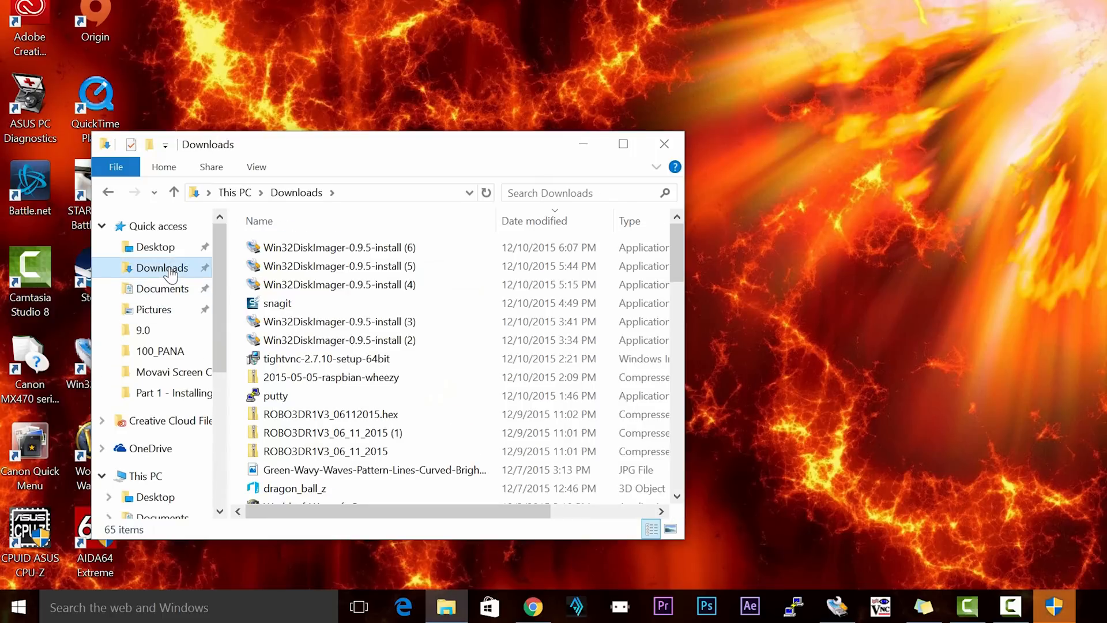
{"action": "scroll", "coordinate": [357, 275], "scroll_direction": "down", "scroll_amount": 1}
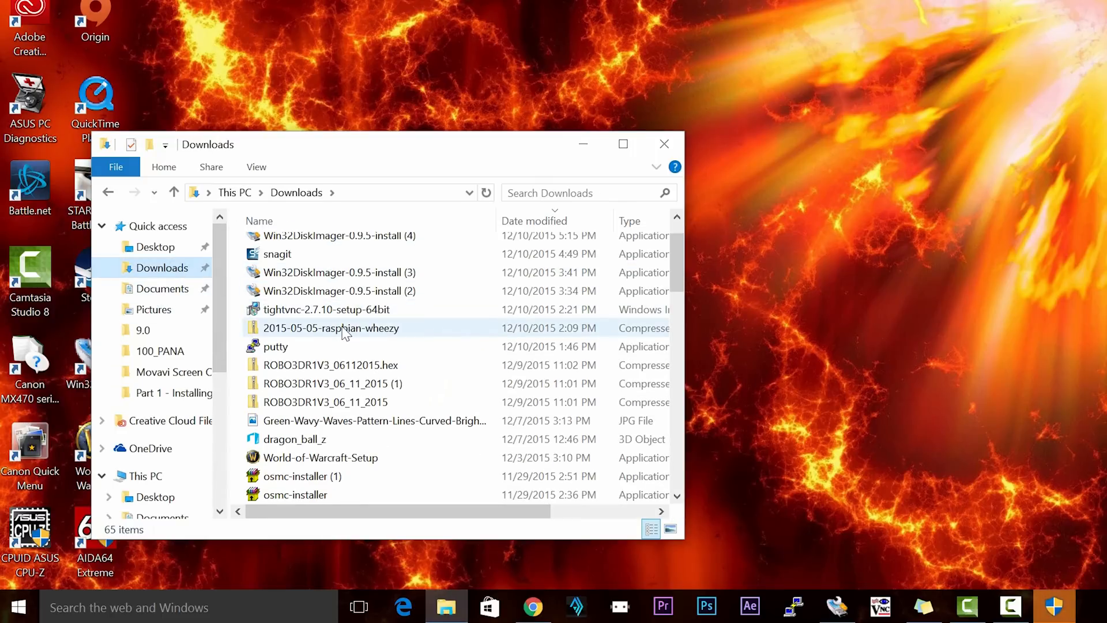
{"action": "left_click", "coordinate": [352, 333]}
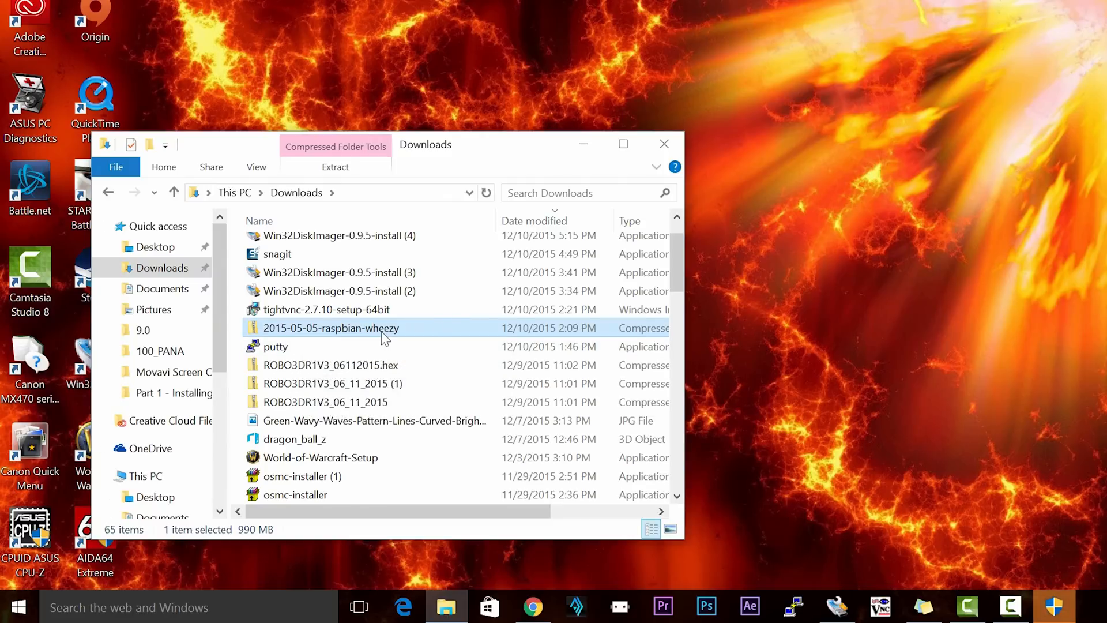
{"action": "double_click", "coordinate": [385, 332]}
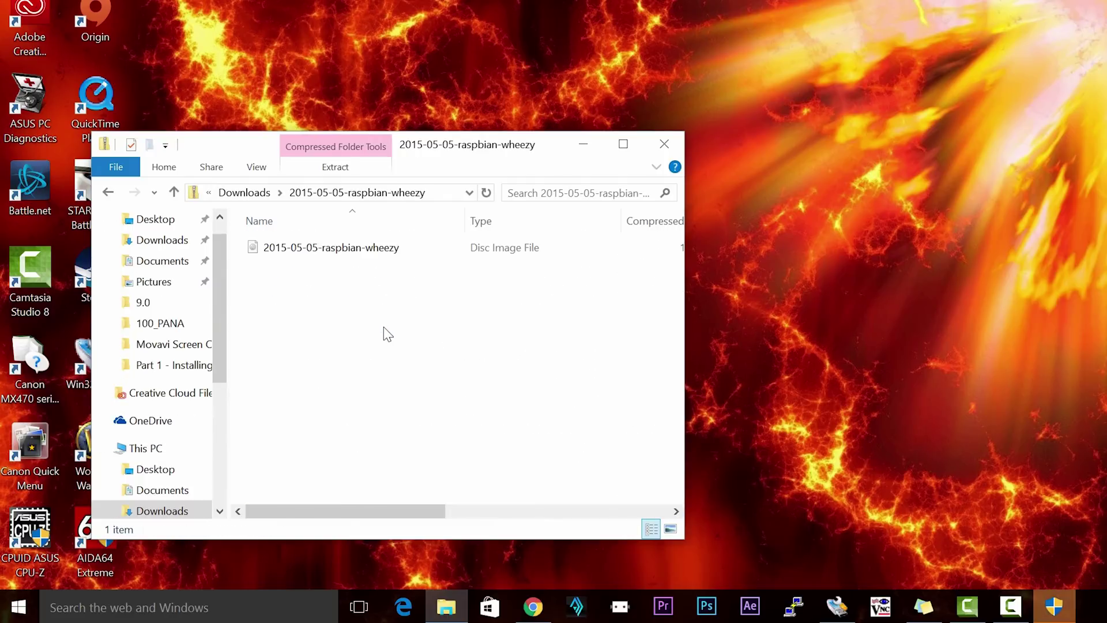
{"action": "left_click", "coordinate": [296, 256]}
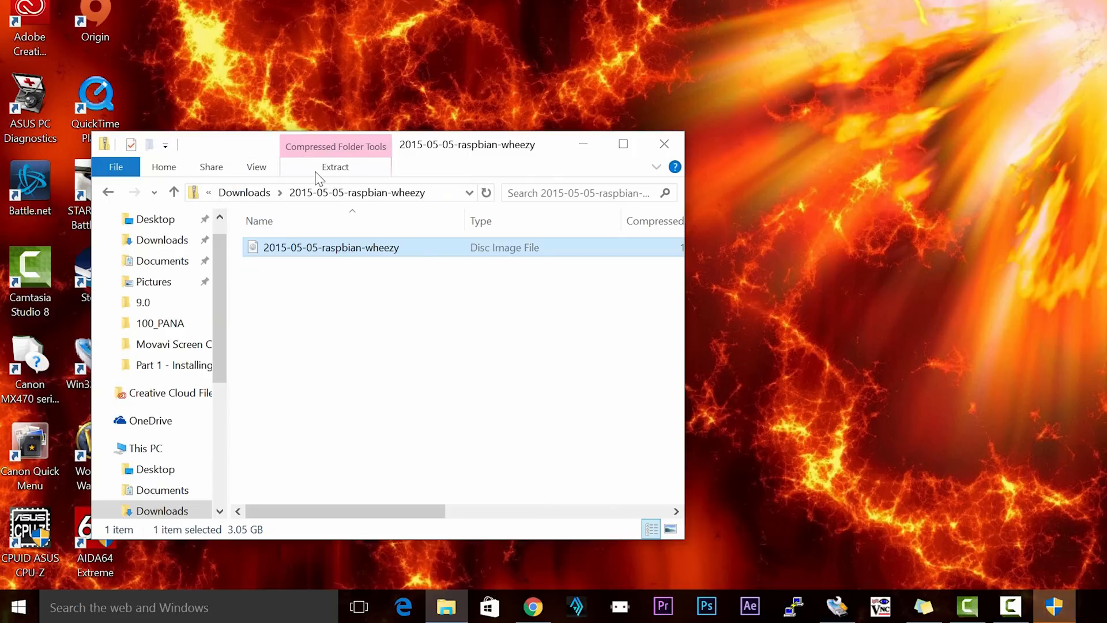
- Extract the disc image to a folder and close the Explorer window
{"action": "left_click", "coordinate": [333, 167]}
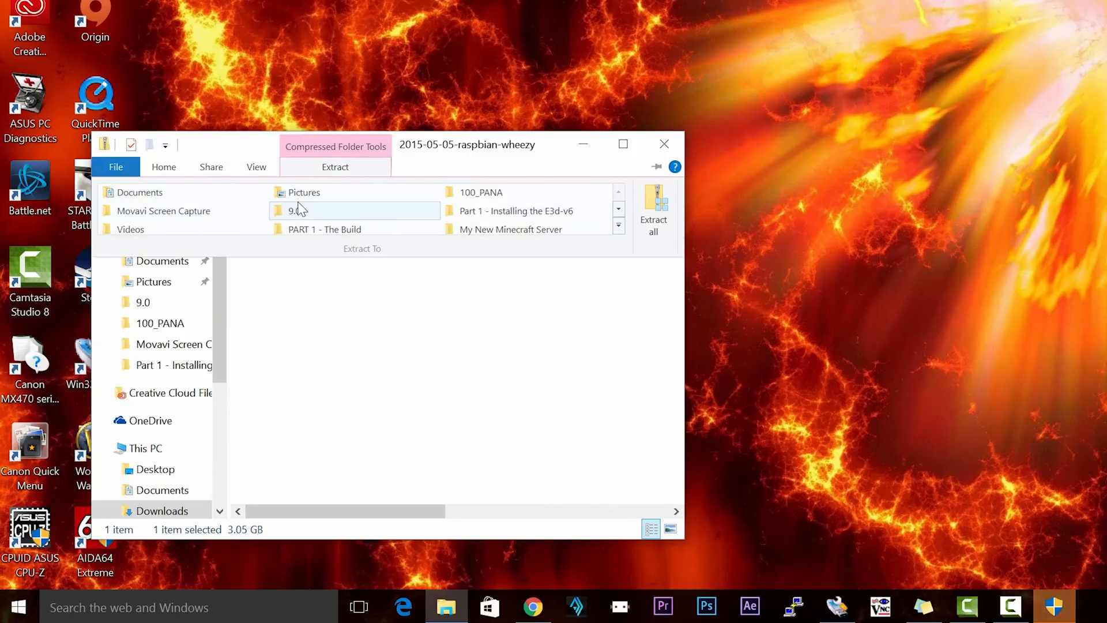
{"action": "left_click", "coordinate": [140, 192]}
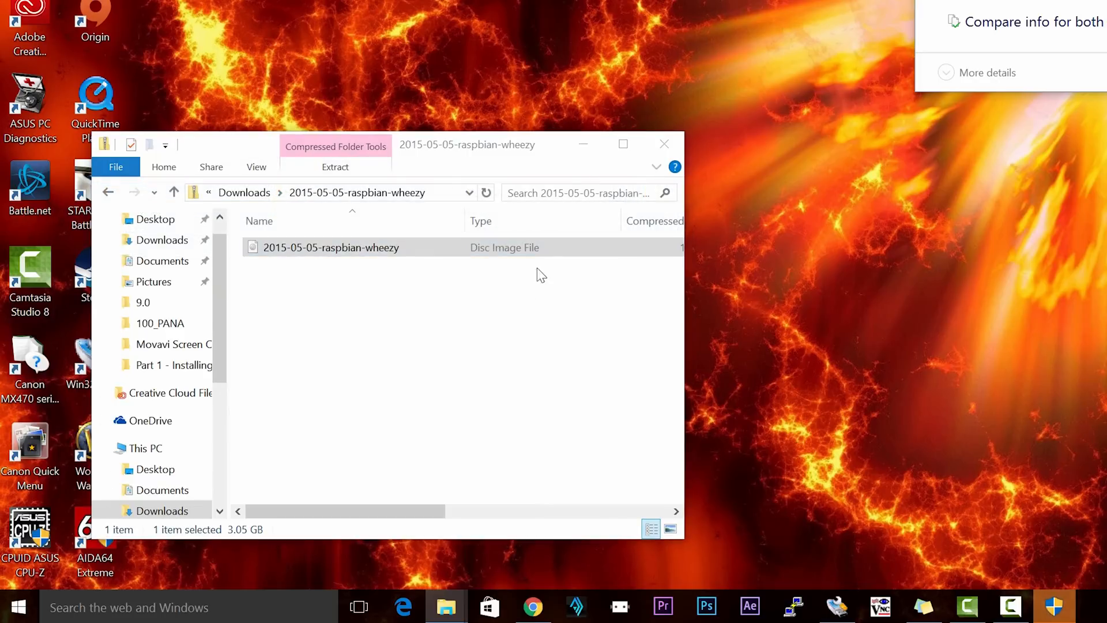
{"action": "left_click", "coordinate": [663, 145]}
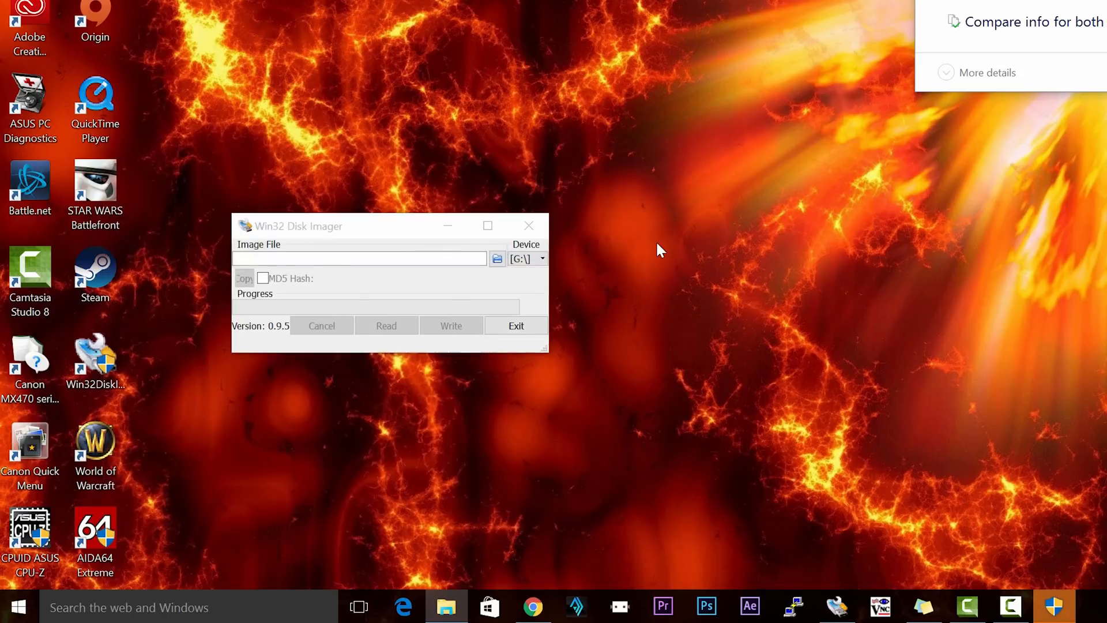
- Load 2015-05-05-raspbian-wheezy.img from Documents as the image file, then close the imager
{"action": "left_click", "coordinate": [497, 260]}
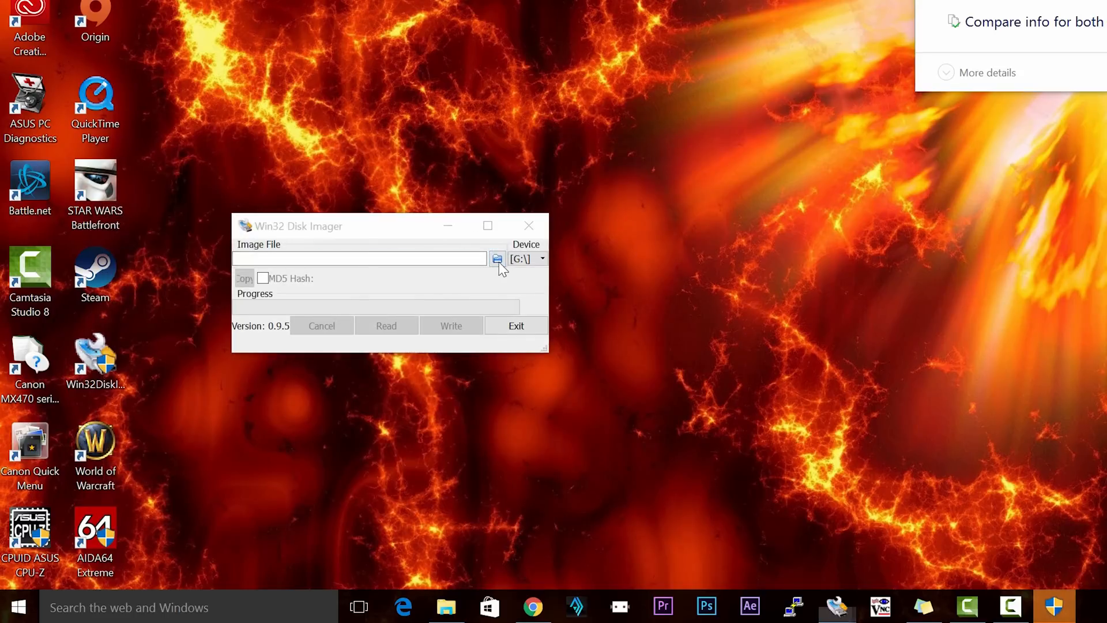
{"action": "scroll", "coordinate": [131, 236], "scroll_direction": "up", "scroll_amount": 3}
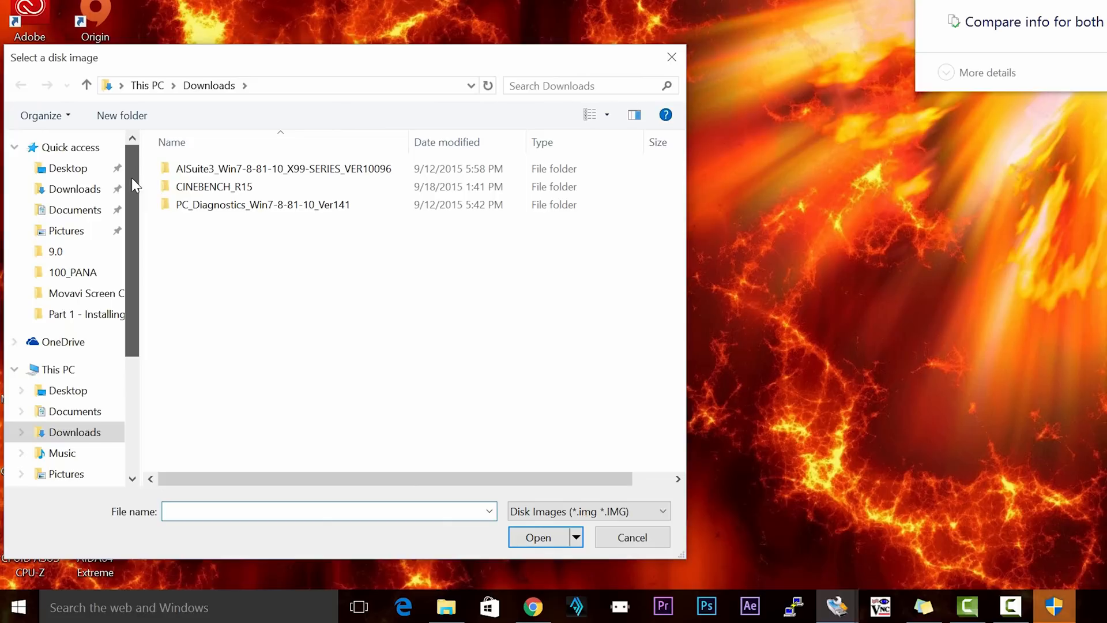
{"action": "left_click", "coordinate": [75, 210]}
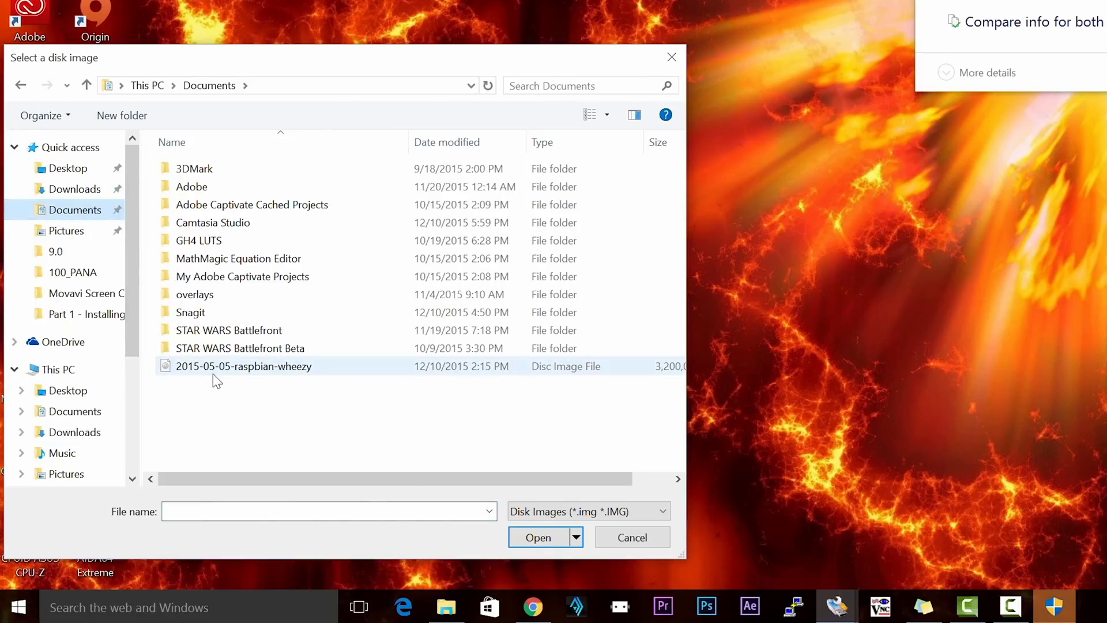
{"action": "left_click", "coordinate": [243, 366]}
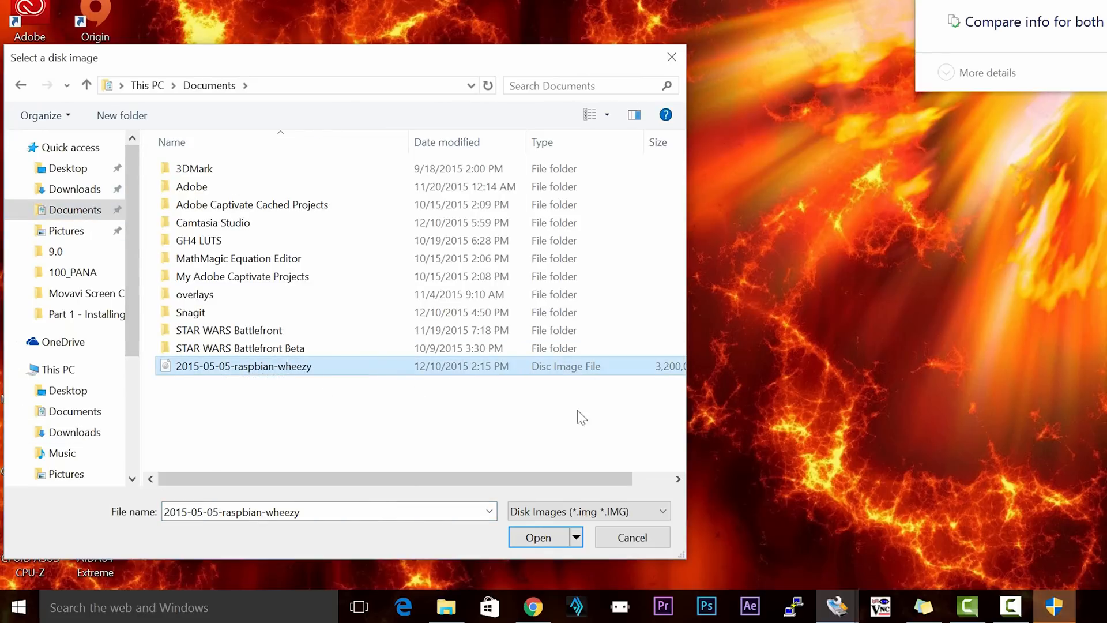
{"action": "left_click", "coordinate": [539, 538]}
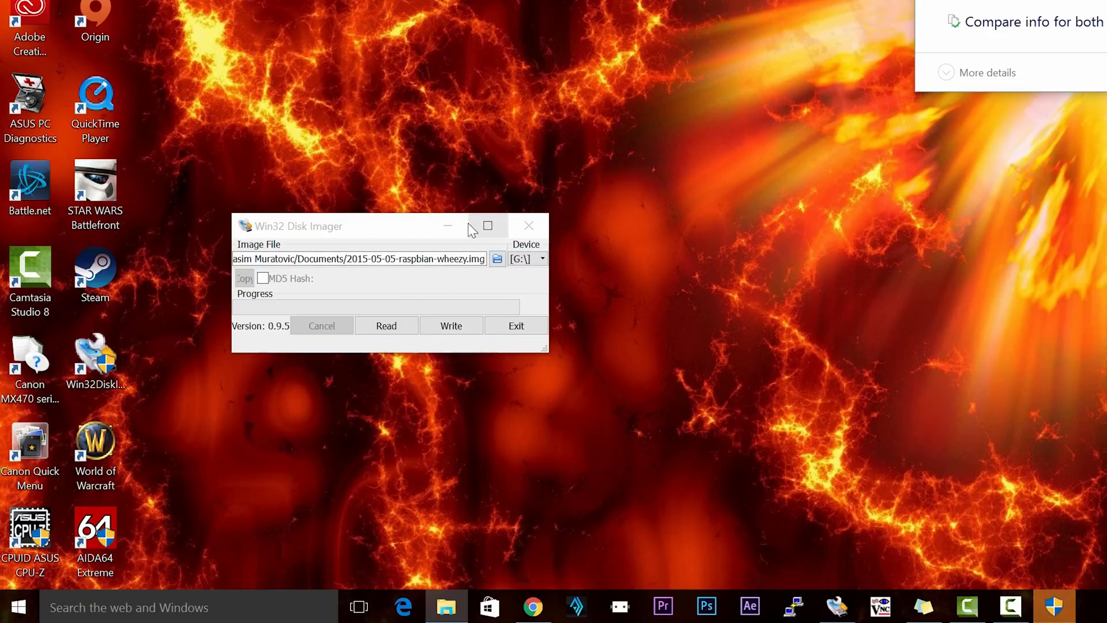
{"action": "left_click", "coordinate": [530, 229]}
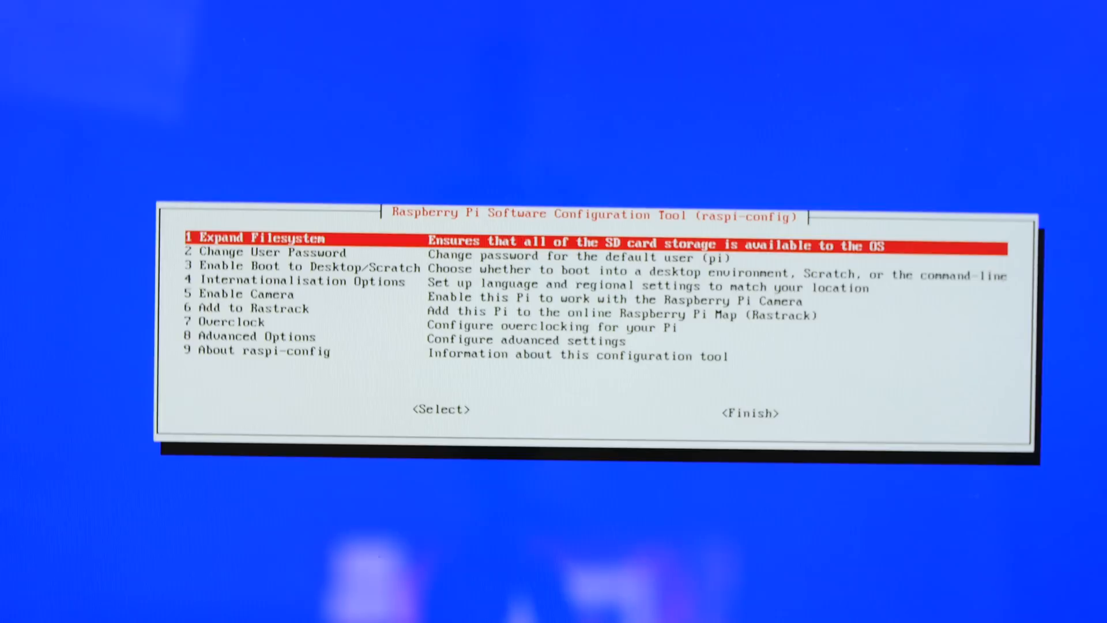
- Expand the filesystem to the whole SD card and finish raspi-config setup
{"action": "key", "text": "Return"}
{"action": "key", "text": "Down"}
{"action": "key", "text": "Down"}
{"action": "key", "text": "Down"}
{"action": "key", "text": "Down"}
{"action": "key", "text": "Down"}
{"action": "key", "text": "Down"}
{"action": "key", "text": "Down"}
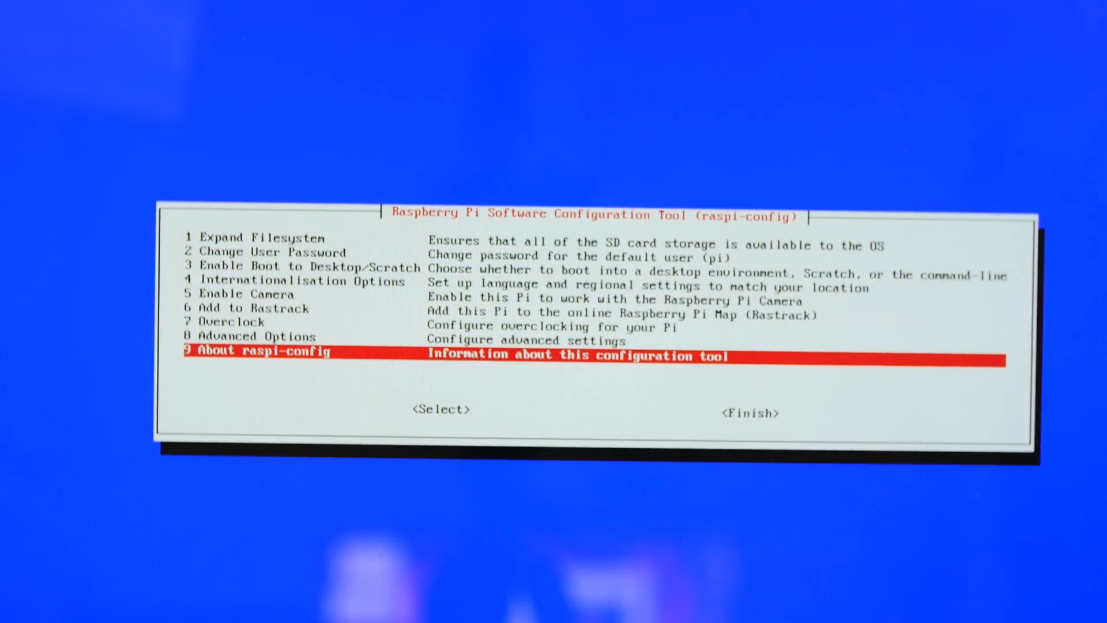
{"action": "key", "text": "Tab"}
{"action": "key", "text": "Tab"}
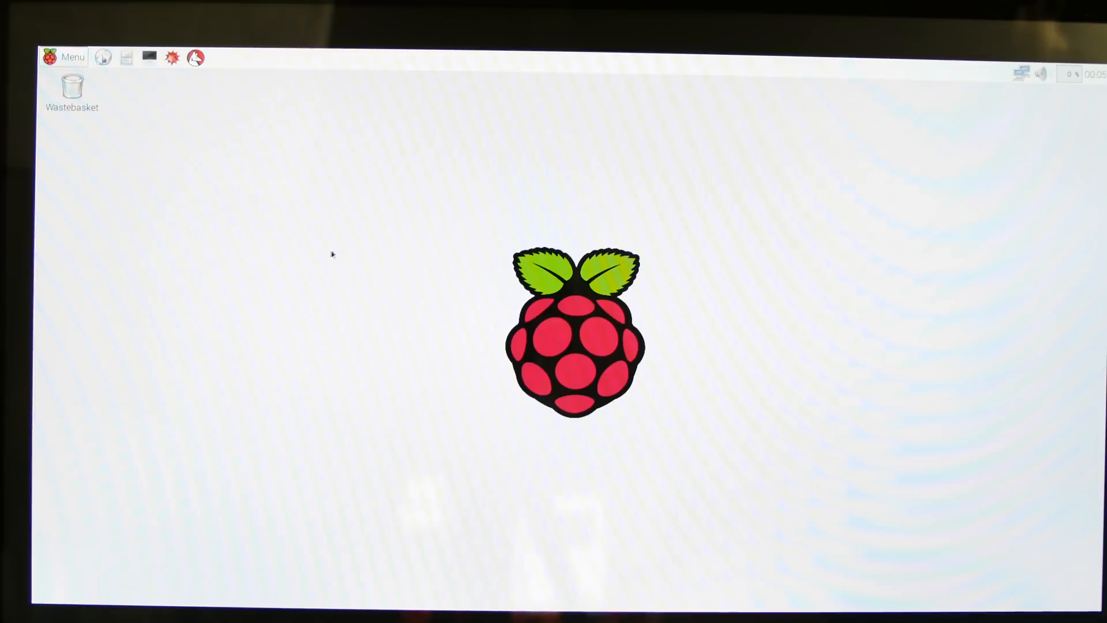
- Launch Scratch from the Pi desktop's Programming menu
{"action": "left_click", "coordinate": [68, 57]}
{"action": "mouse_move", "coordinate": [90, 78]}
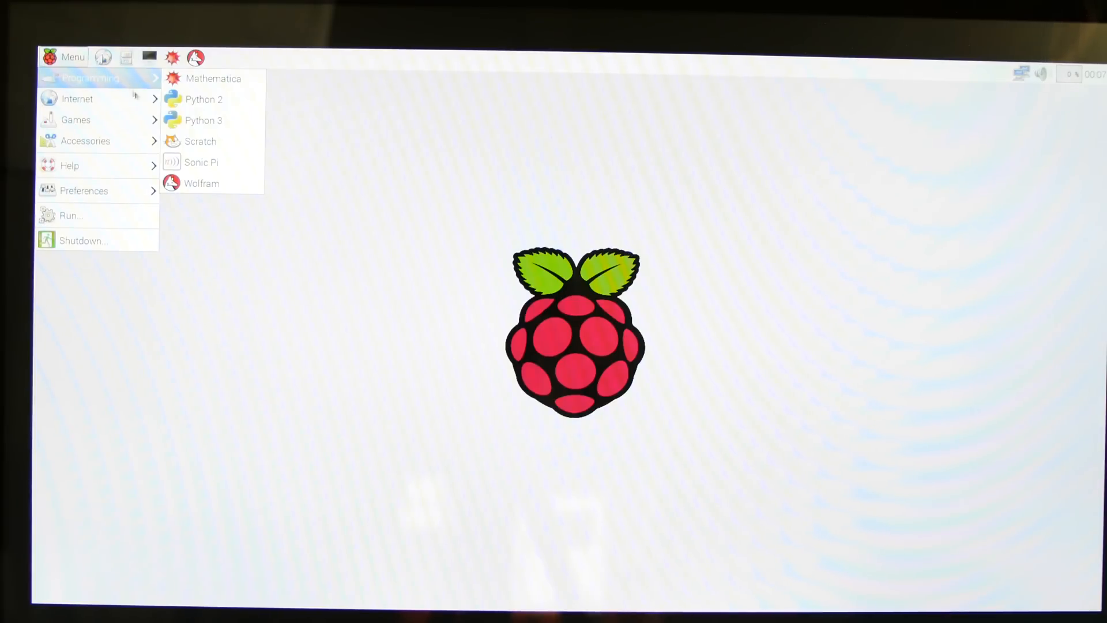
{"action": "left_click", "coordinate": [187, 147]}
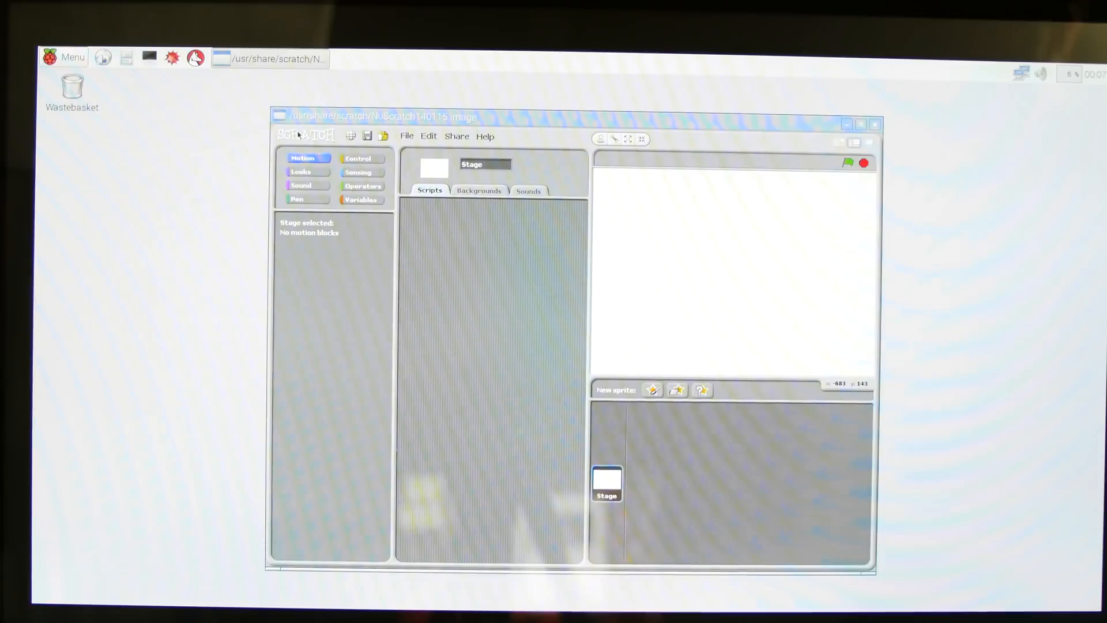